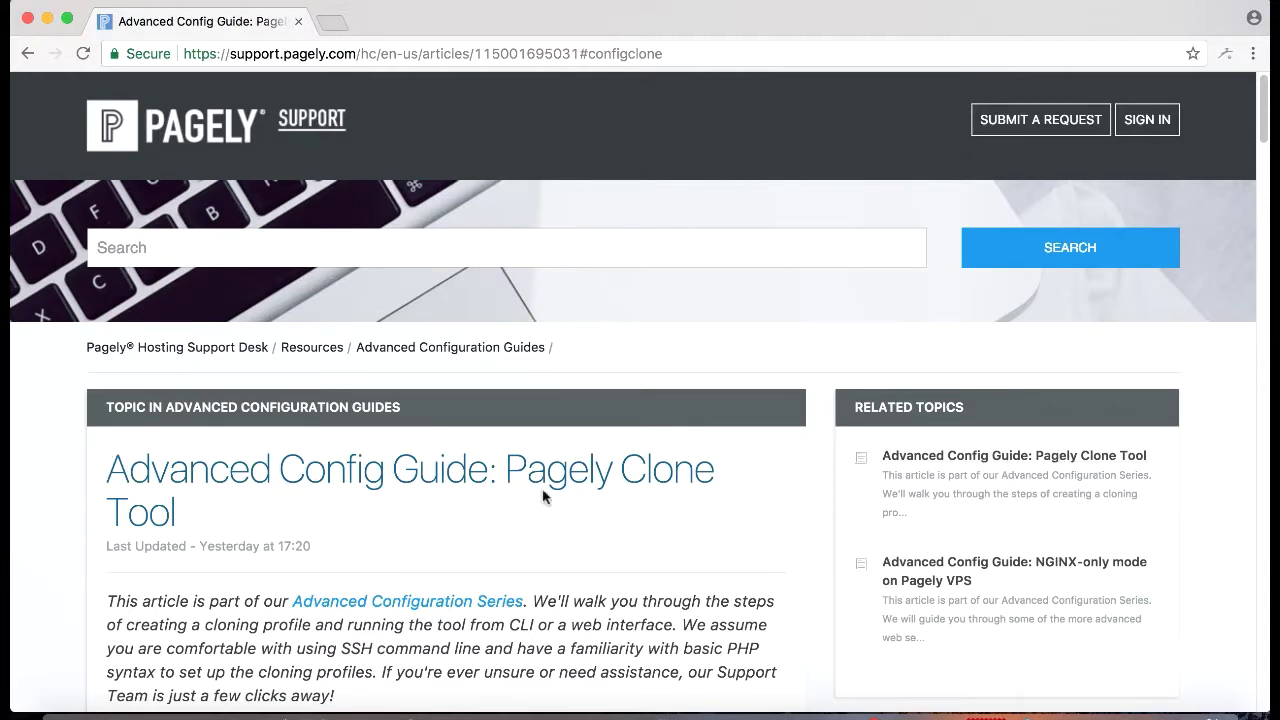
Read the guide's "Configuring a cloning profile" section and its option descriptions, plus the commented sample options in the profile's config file
scroll(554, 482, "down", 1)
scroll(556, 486, "down", 5)
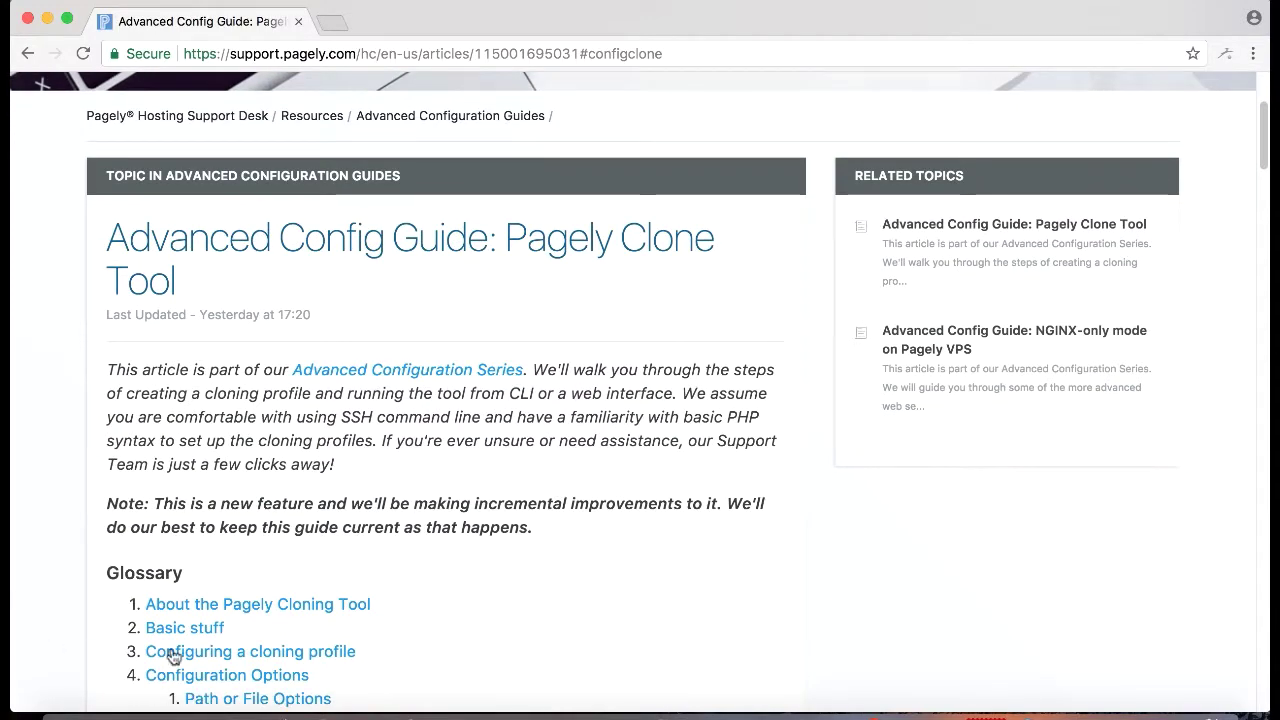
left_click(240, 652)
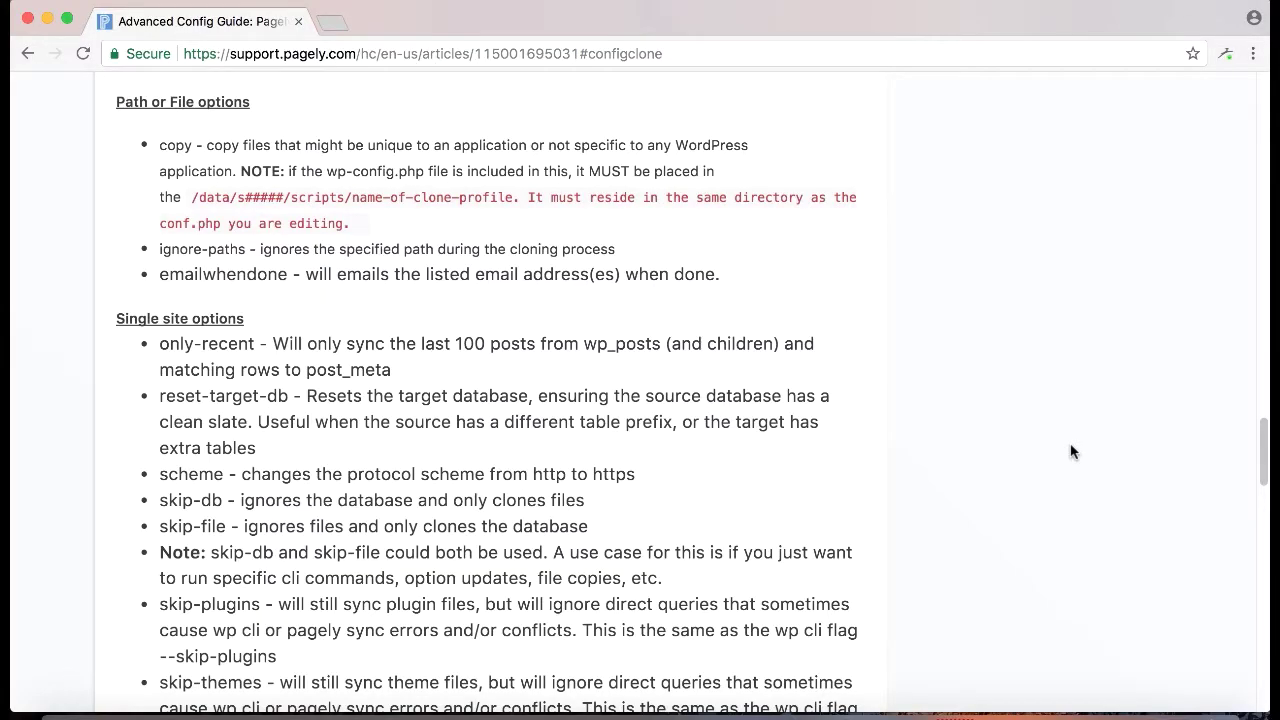
scroll(1070, 452, "down", 5)
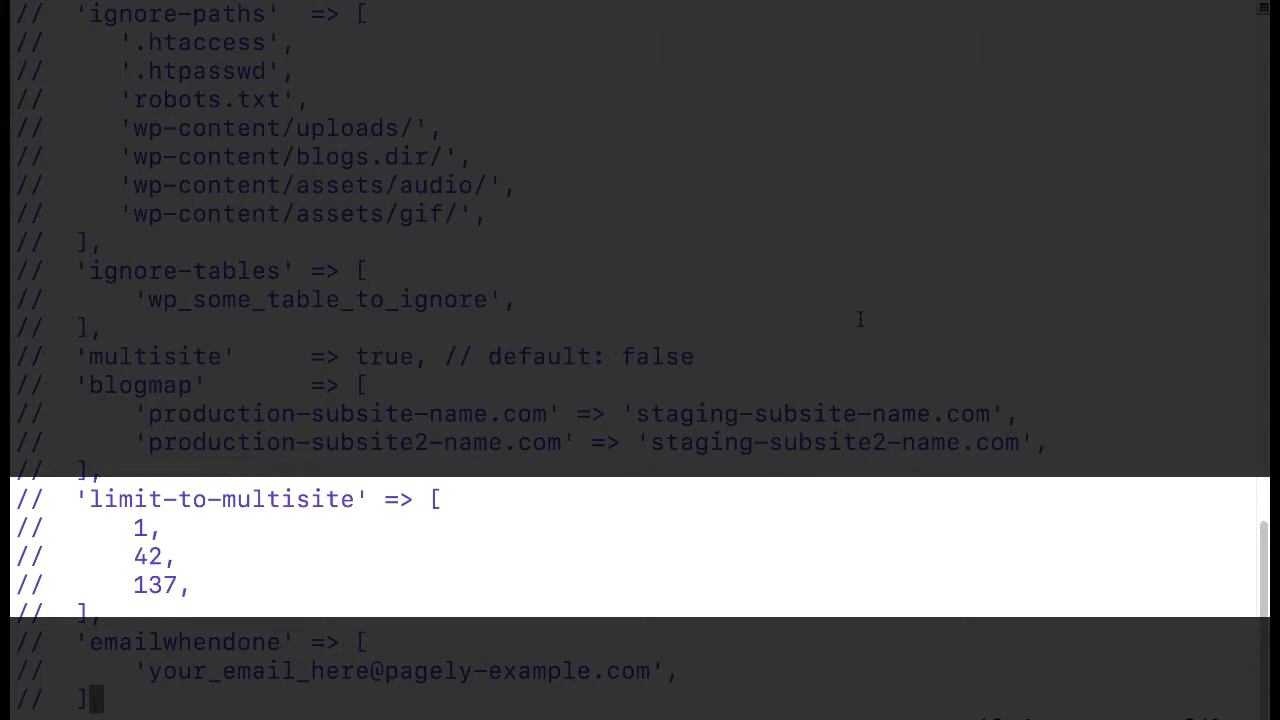
key("Down")
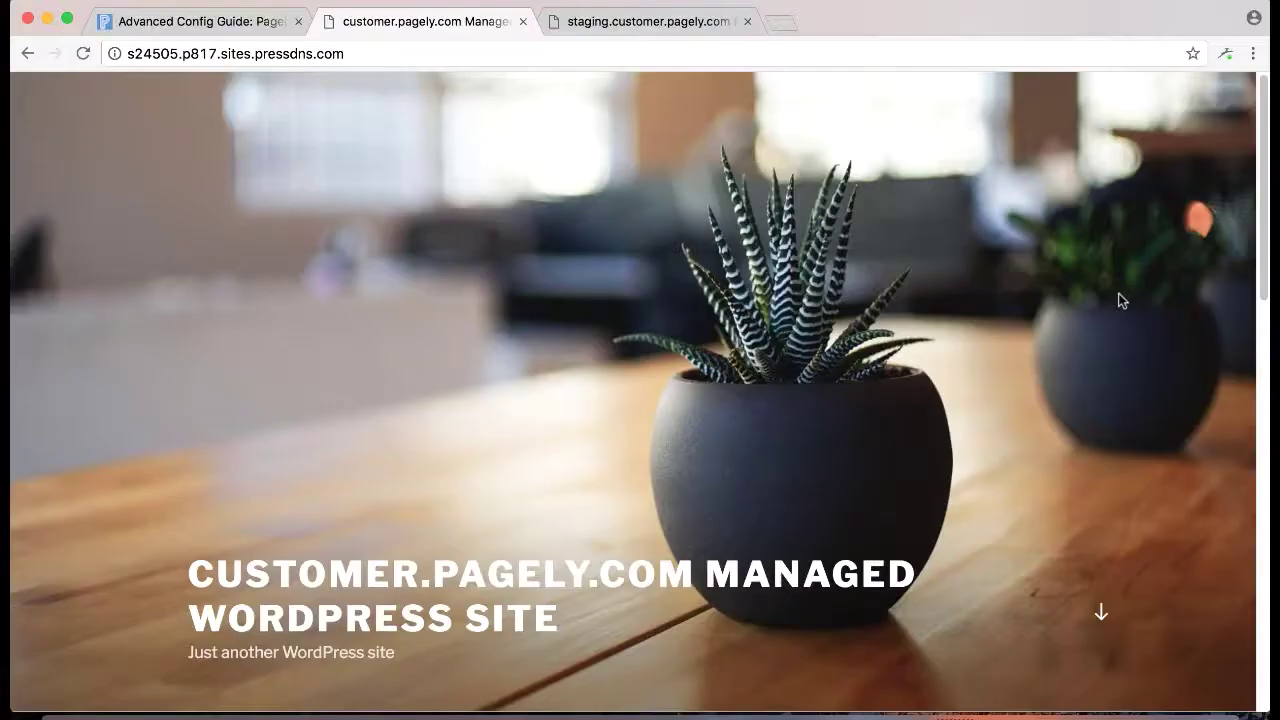
Compare the latest posts on the production site's home page with those on the staging site's home page
scroll(1104, 306, "down", 1)
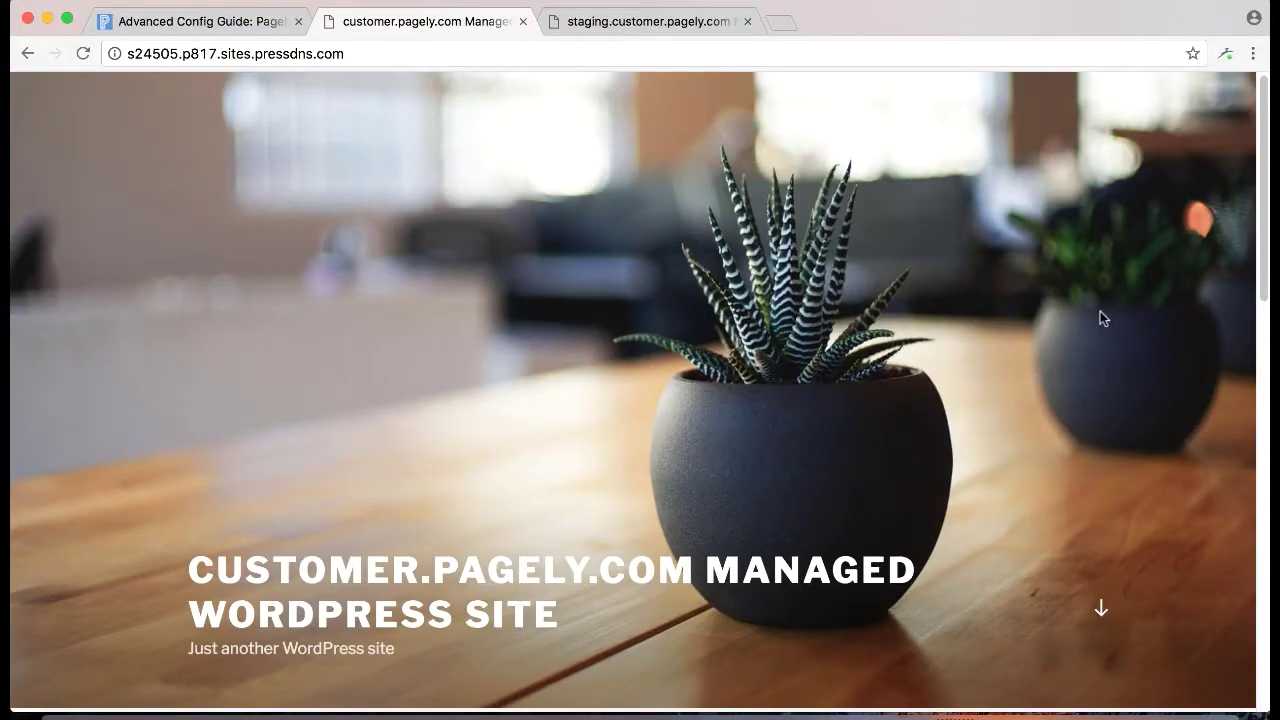
scroll(1080, 330, "down", 1)
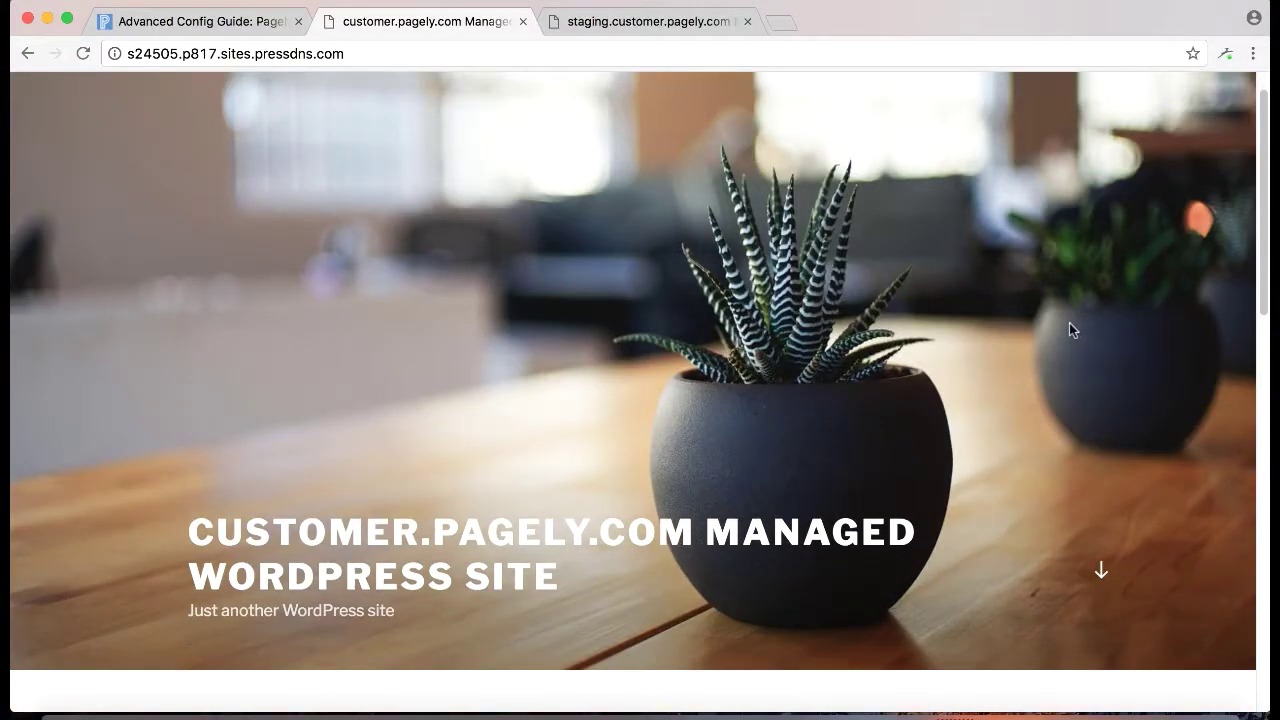
scroll(1060, 345, "down", 1)
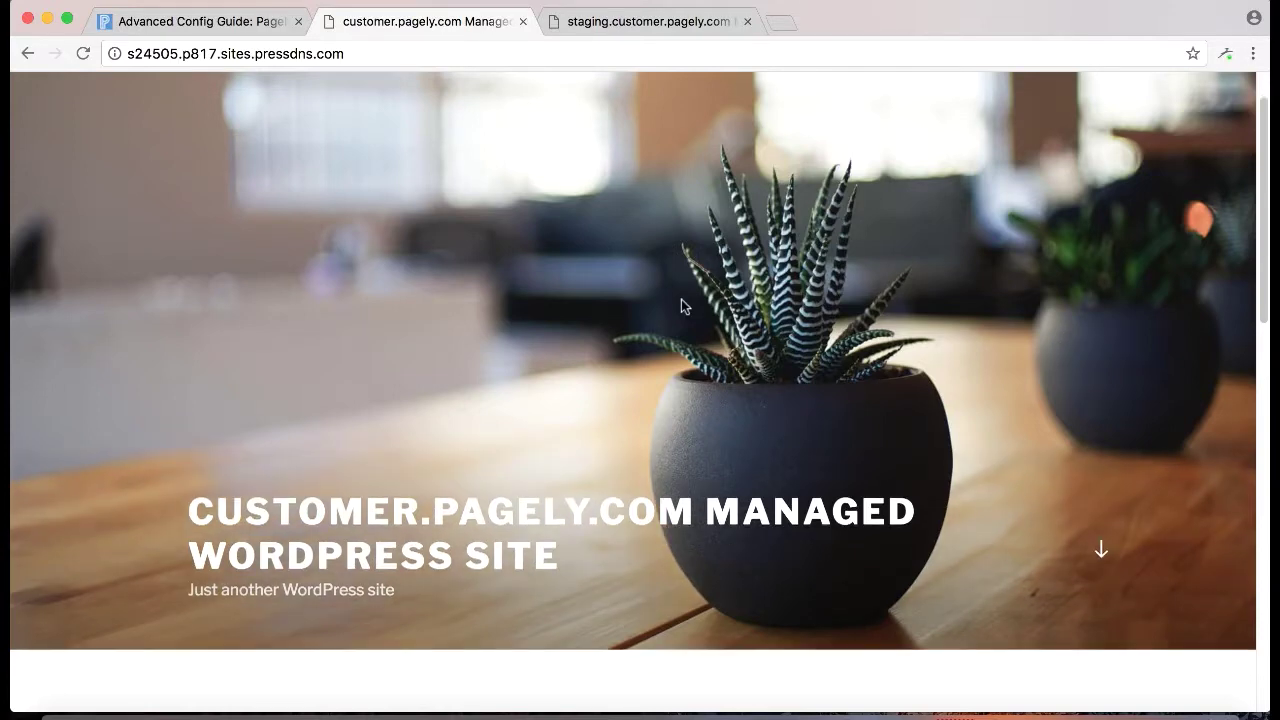
scroll(893, 322, "down", 5)
scroll(580, 530, "down", 10)
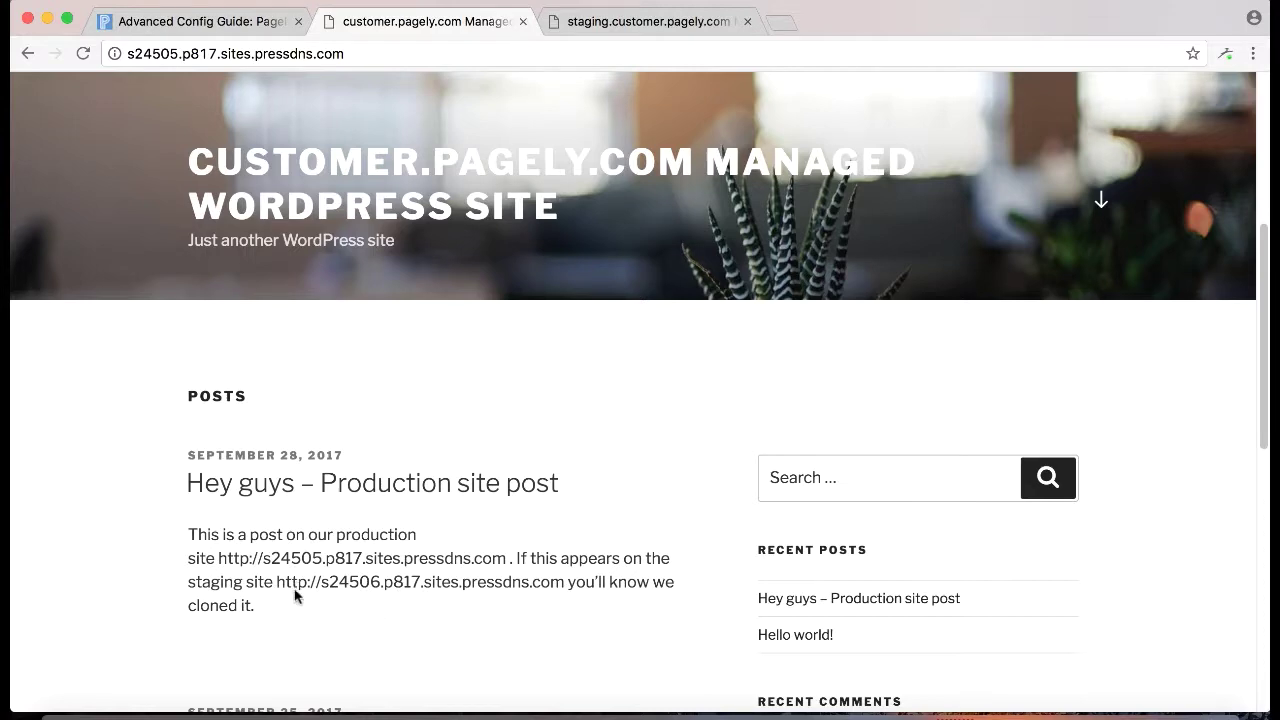
left_click(640, 27)
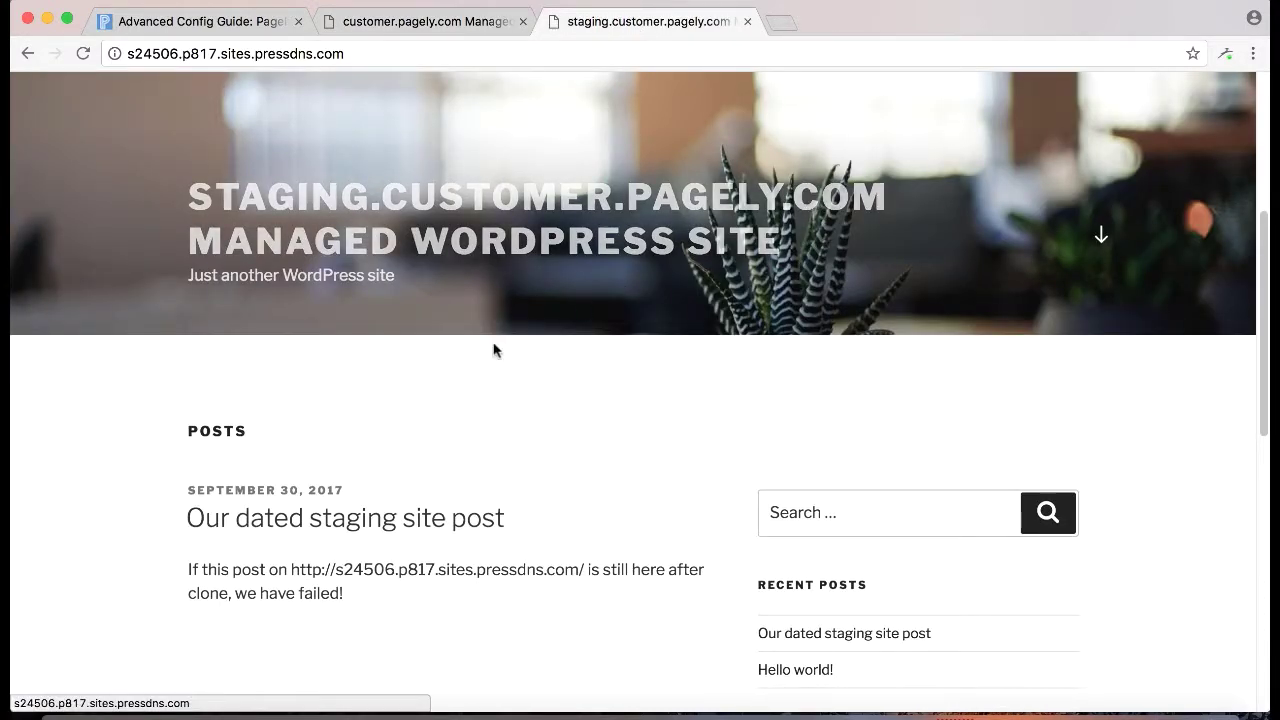
scroll(190, 510, "down", 1)
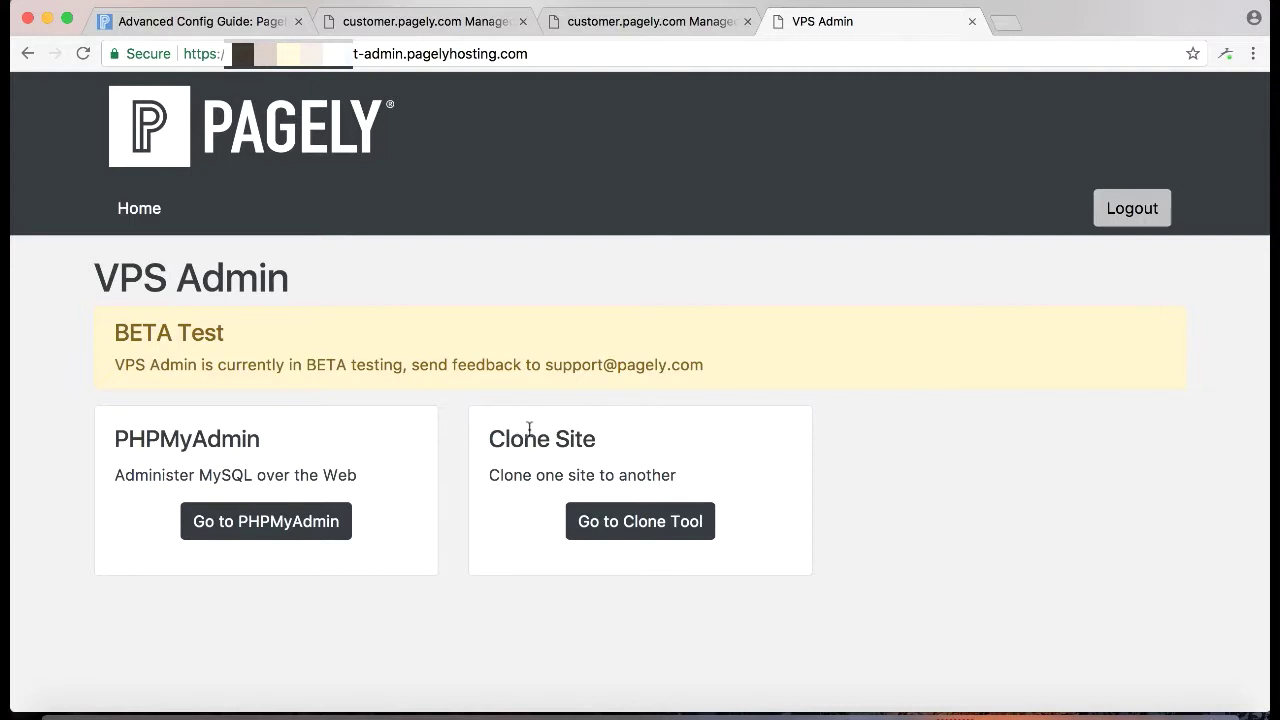
Open the Clone Tool in VPS Admin and run the clone for customer-prod-to-stage-clone-profile
left_click(648, 527)
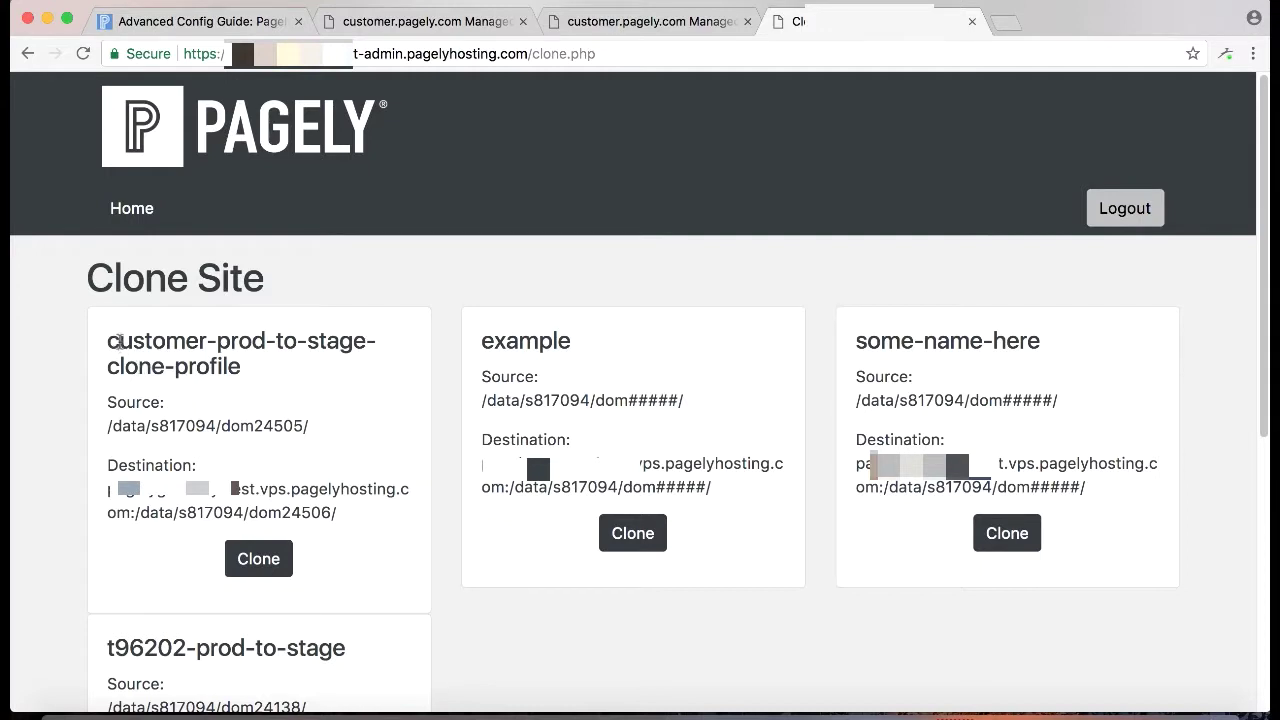
left_click_drag(118, 340, 267, 356)
left_click(296, 377)
left_click(249, 561)
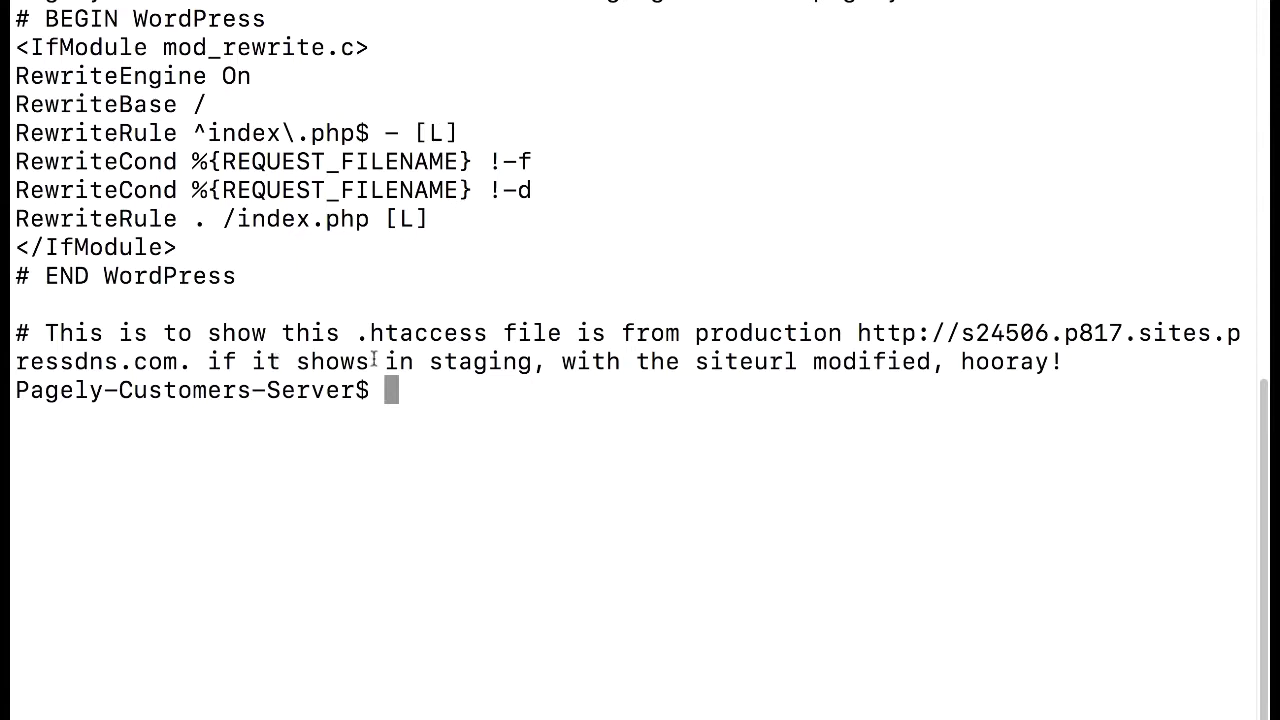
In the terminal, print ~/sites/staging.customer.pagely.com/wp-config.php with cat and read the comment at the start of the file
key("Up")
key("Up")
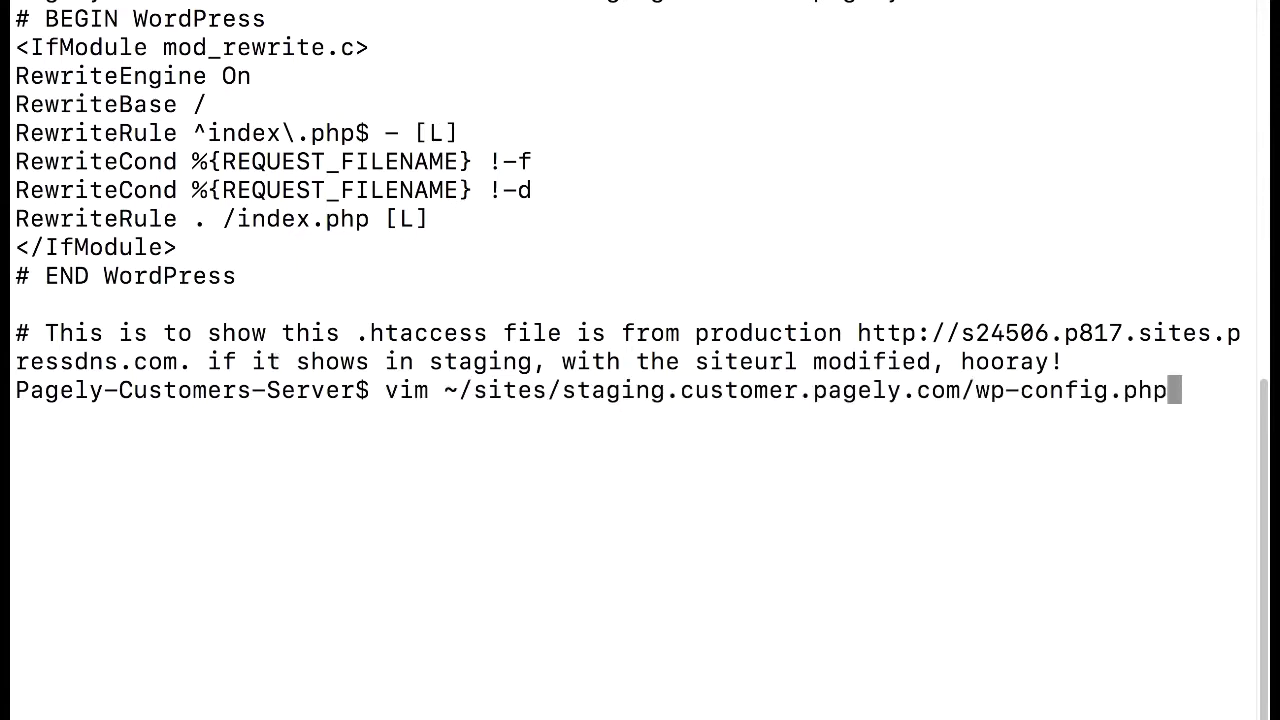
key("Up")
key("Down")
key("ctrl+a")
key("Right")
key("Right")
key("Right")
key("BackSpace")
key("BackSpace")
key("BackSpace")
type("cat")
key("Return")
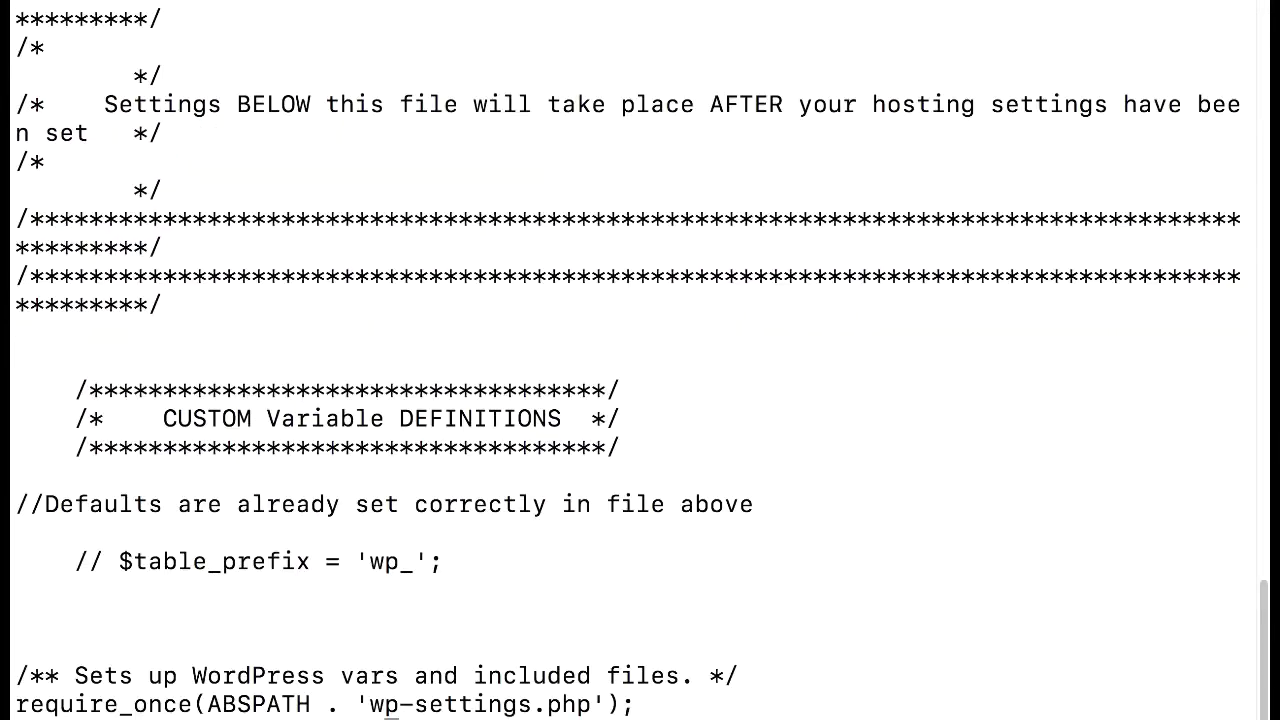
scroll(373, 359, "up", 15)
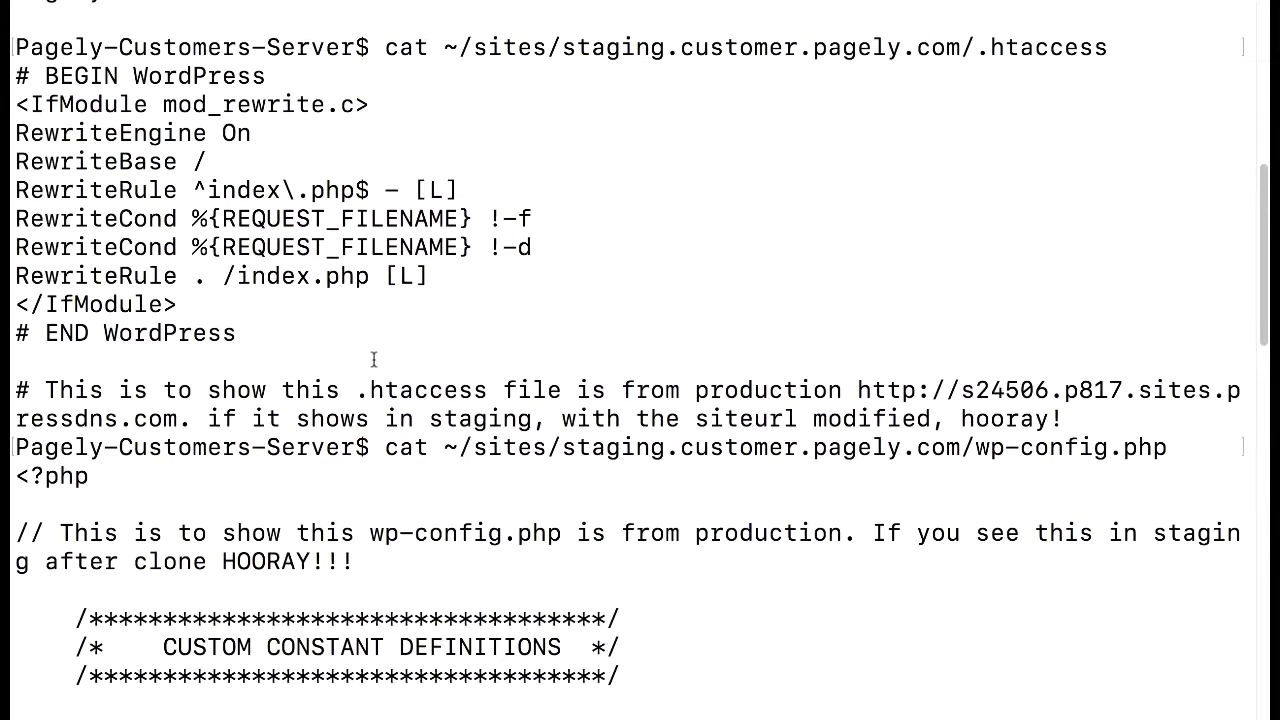
scroll(373, 359, "down", 3)
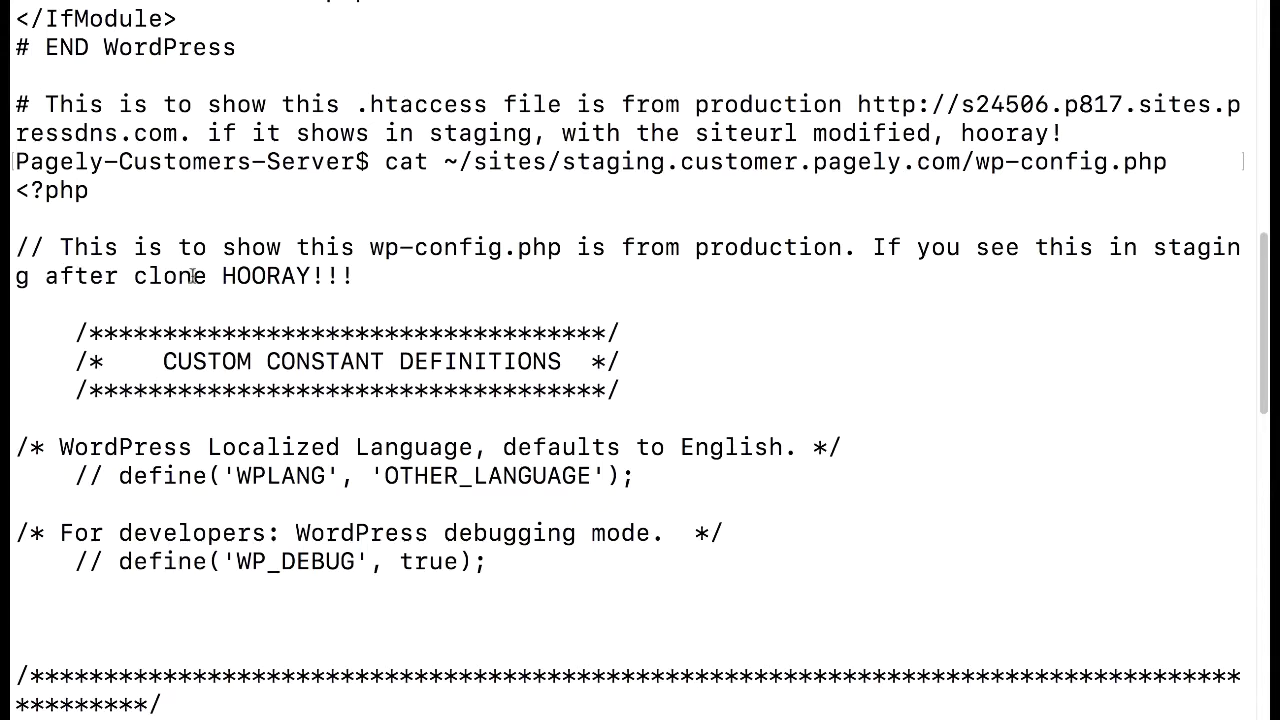
scroll(193, 276, "down", 10)
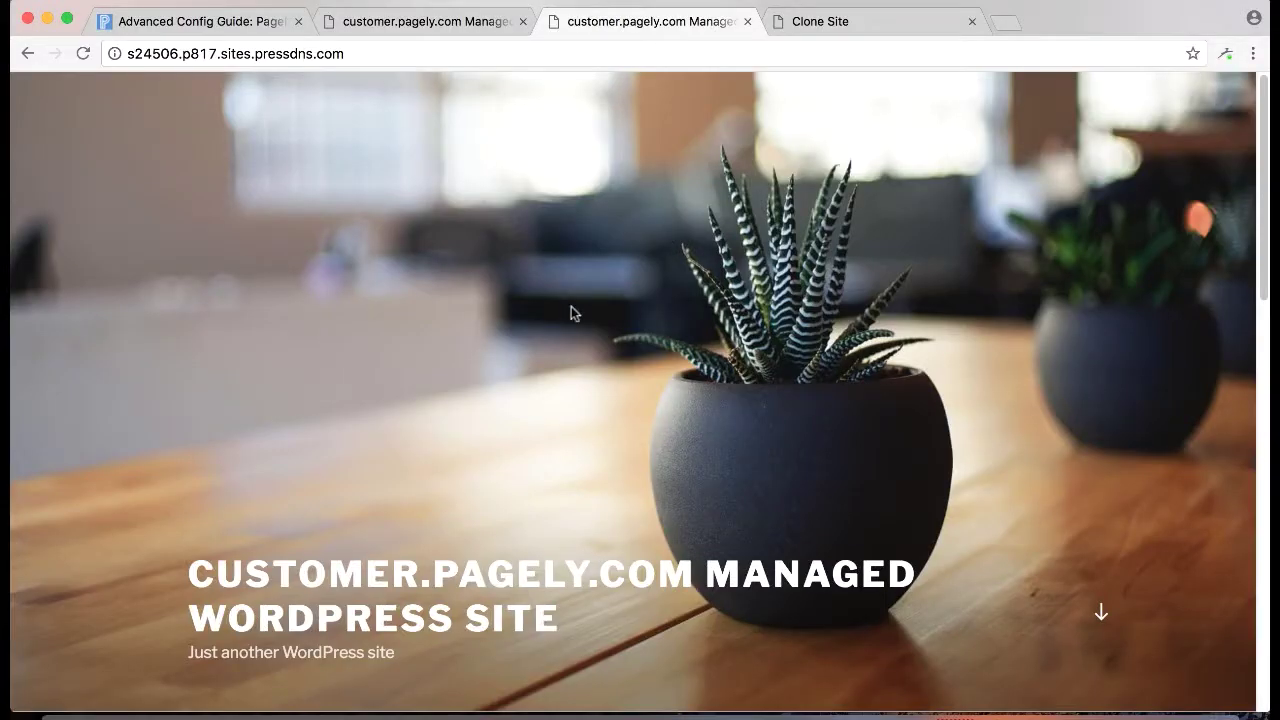
Check the cloned staging site's home page in the browser for its site title and latest post
scroll(554, 368, "down", 5)
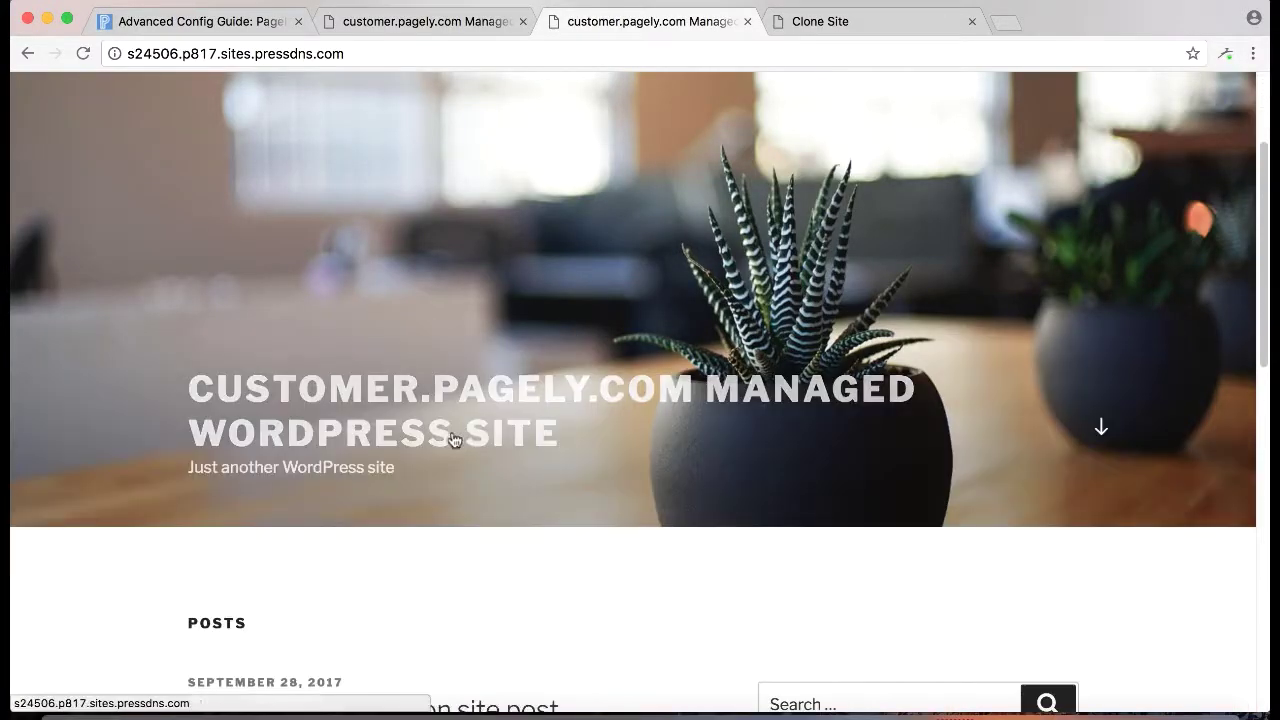
scroll(252, 375, "down", 4)
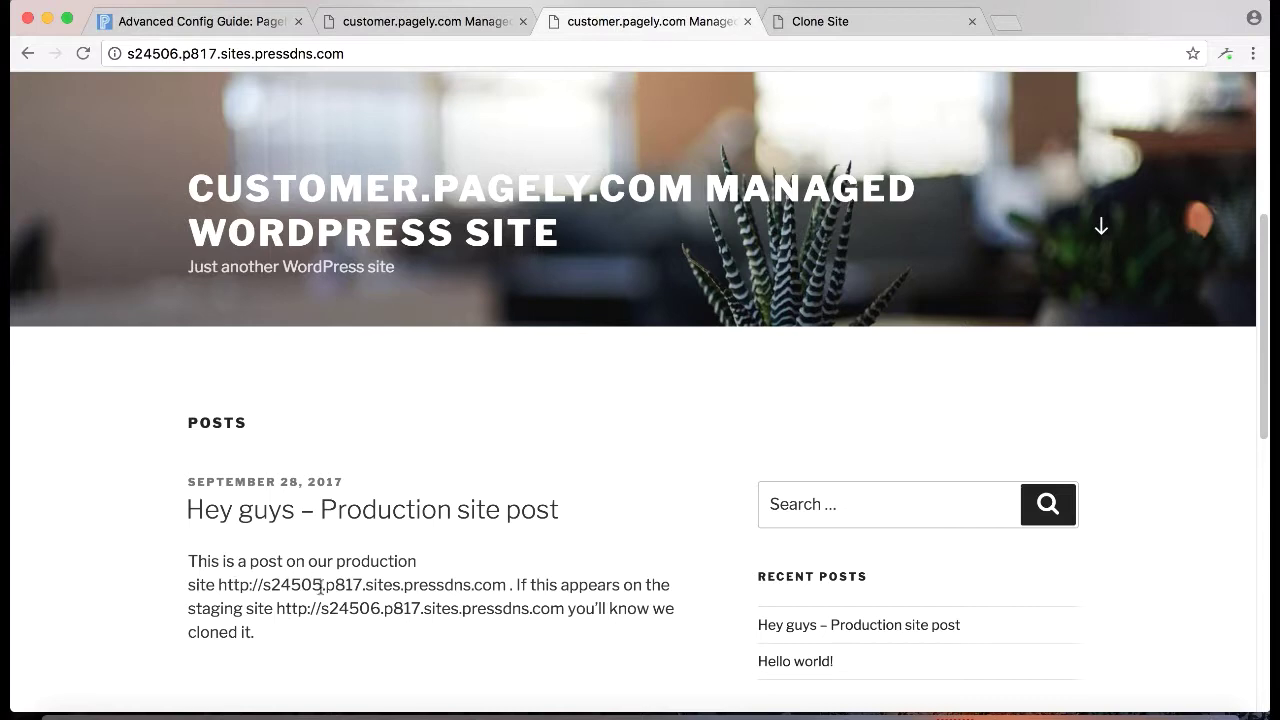
scroll(428, 632, "up", 5)
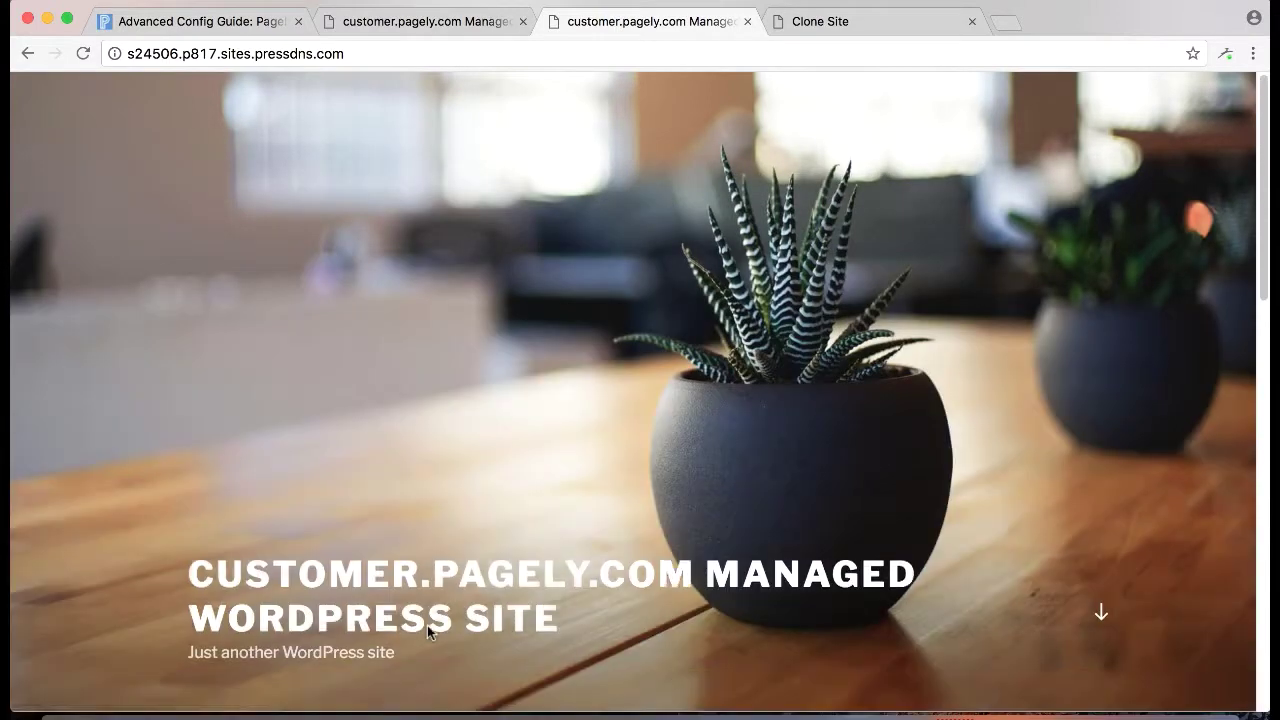